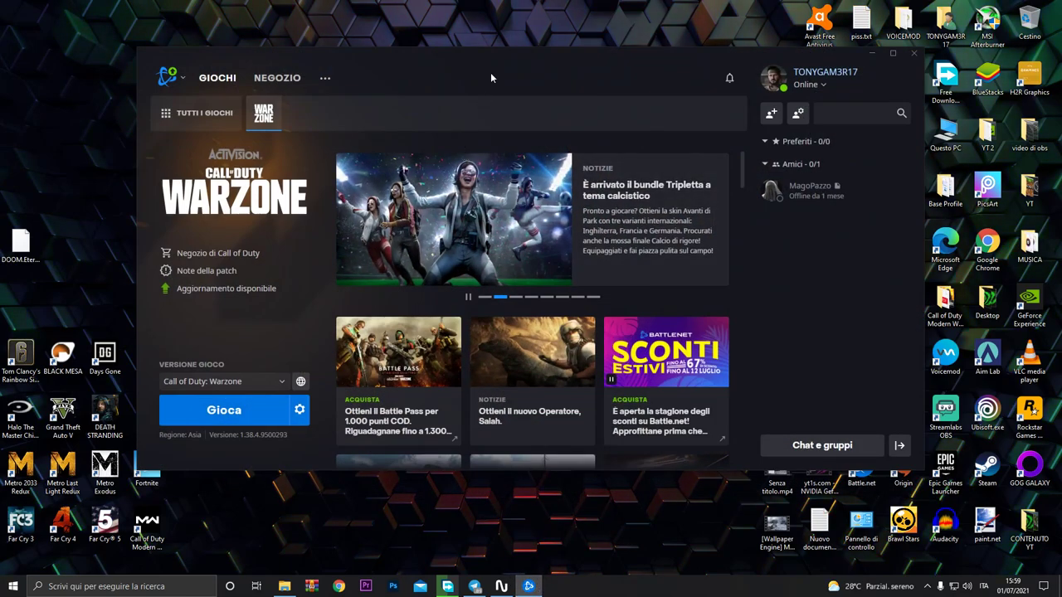
Step: Start a scan and repair of the Call of Duty: Warzone installation
drag(490, 78, 465, 80)
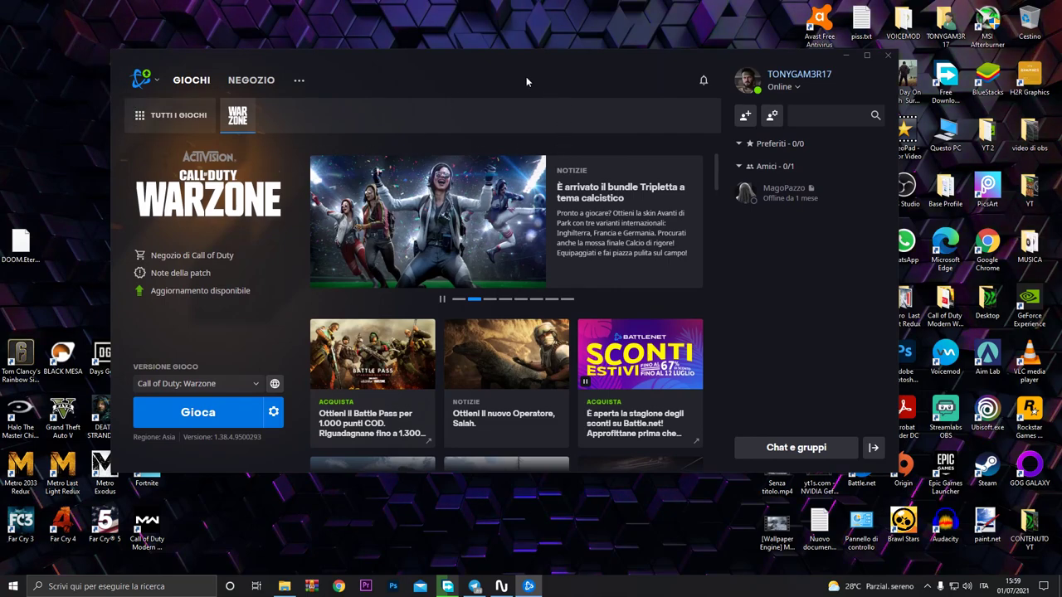
drag(526, 76, 527, 74)
click(287, 407)
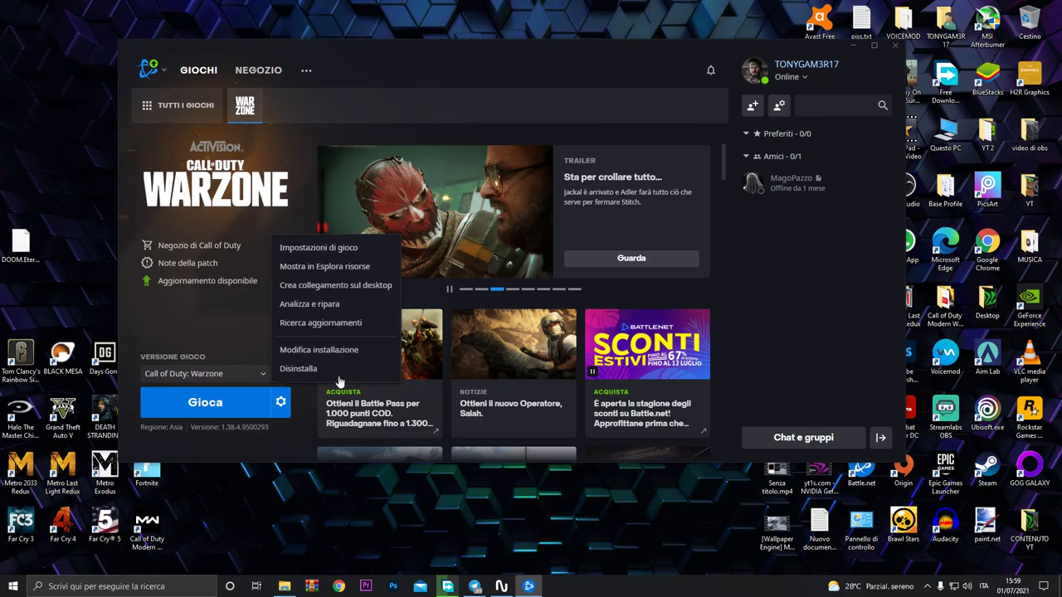
click(310, 303)
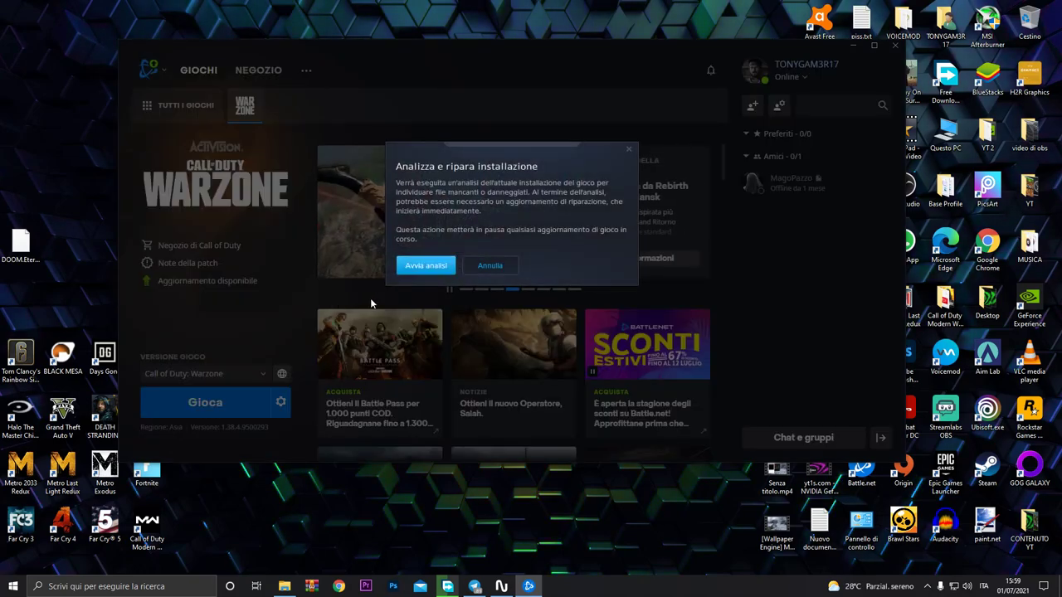
click(430, 268)
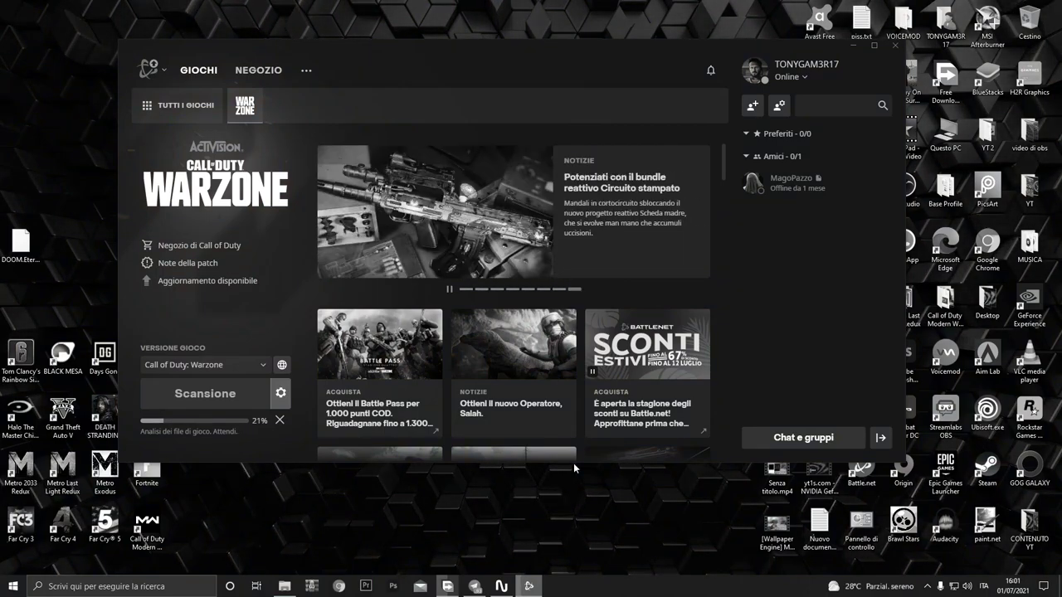
Step: Cancel the running scan of the Warzone game files
click(928, 586)
click(651, 498)
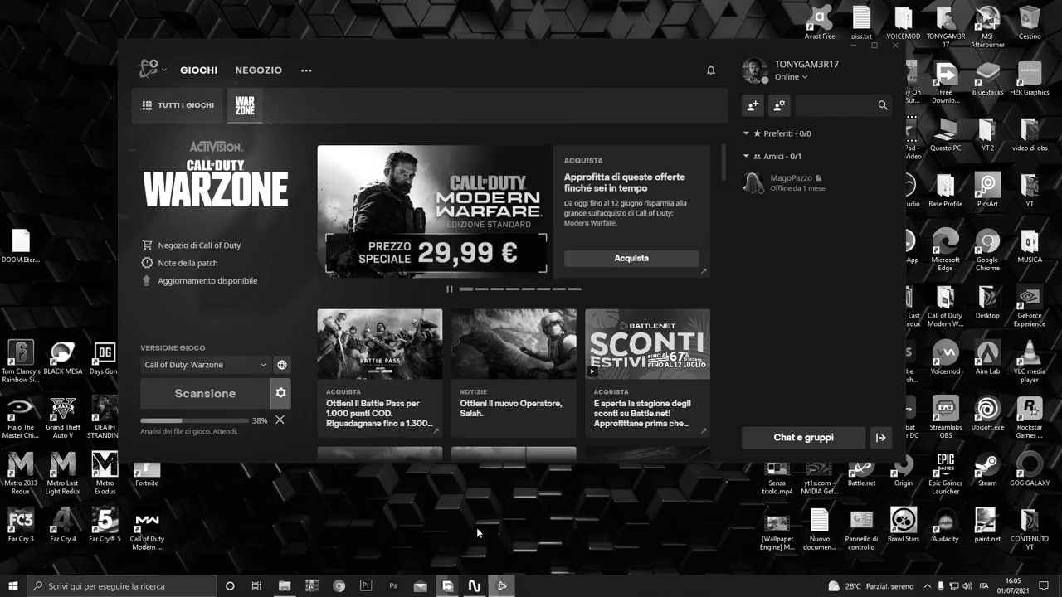
scroll(677, 292, down, 4)
scroll(677, 292, up, 4)
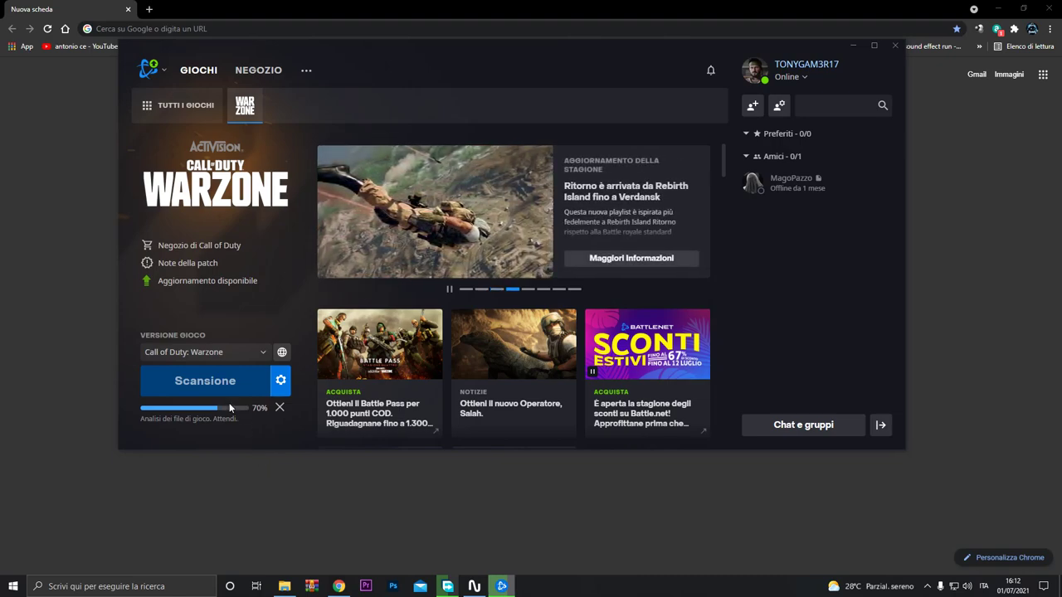
click(279, 408)
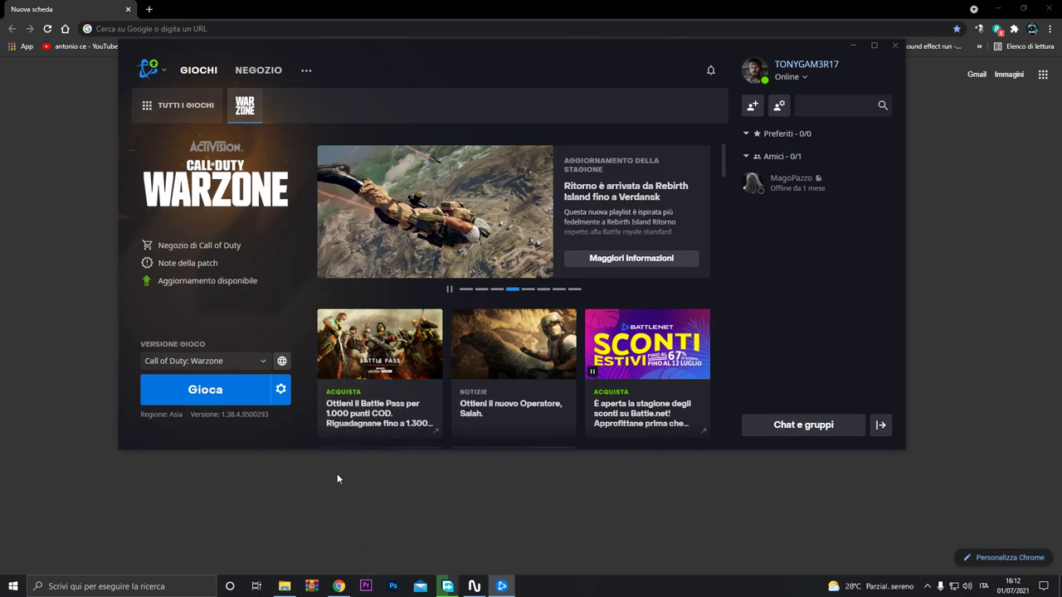
Step: In File Explorer, delete the players folder from Call of Duty Modern Warfare in Documents and close the window
click(287, 587)
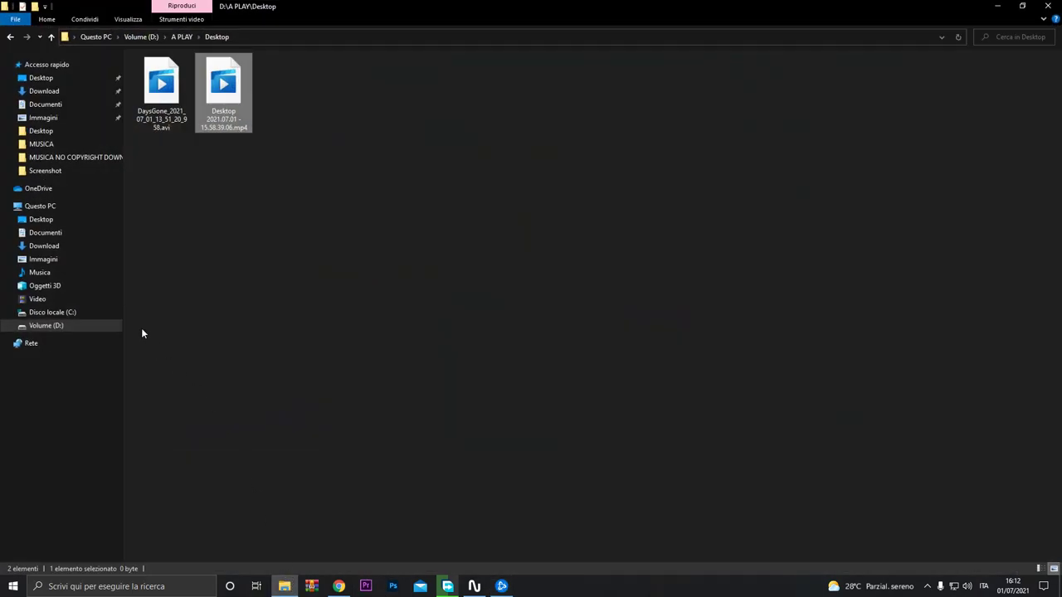
click(51, 233)
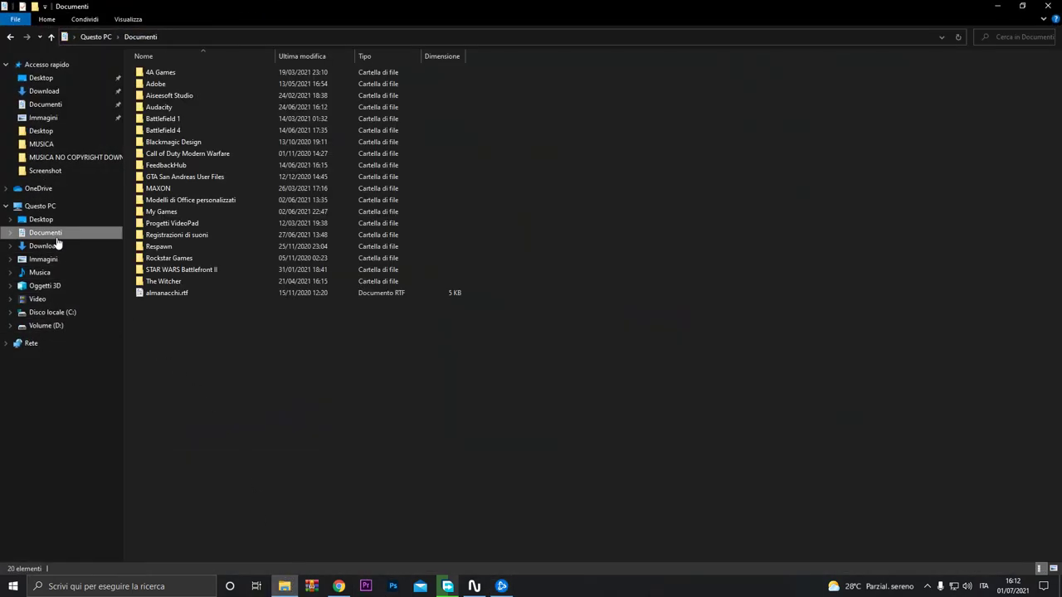
double_click(203, 154)
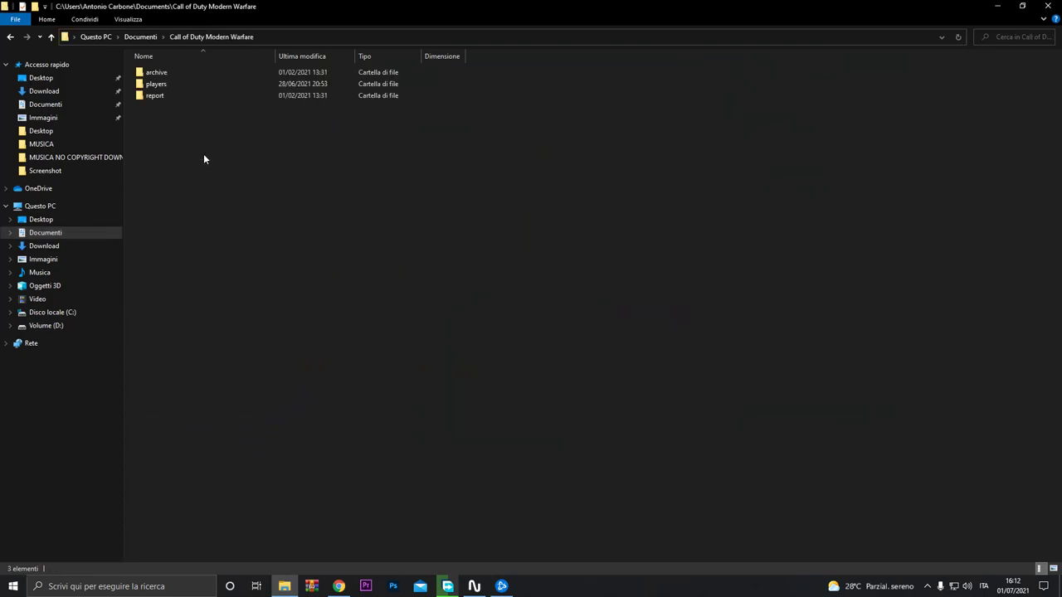
click(175, 84)
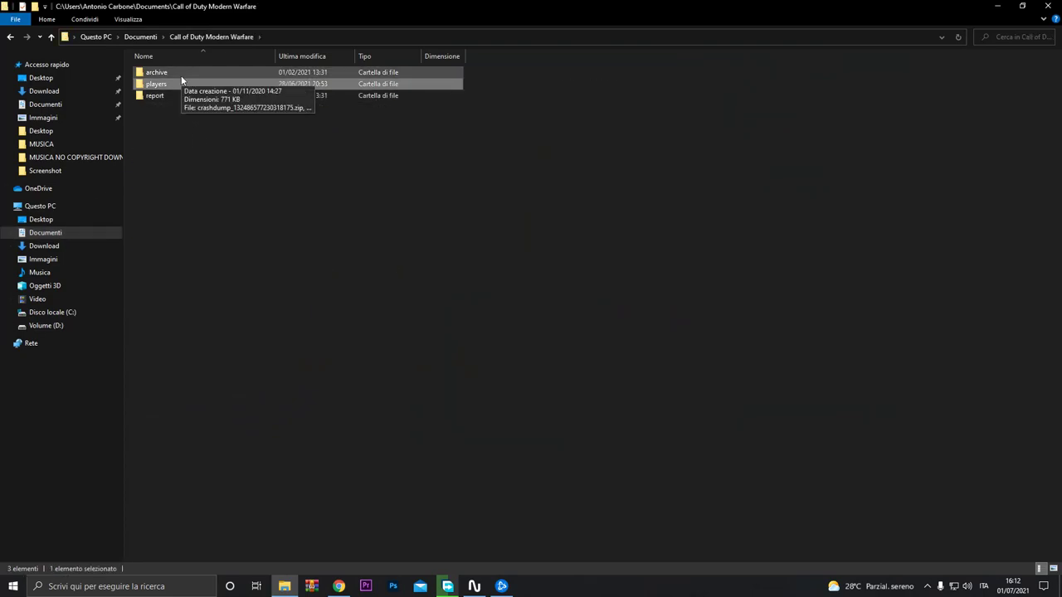
key(Delete)
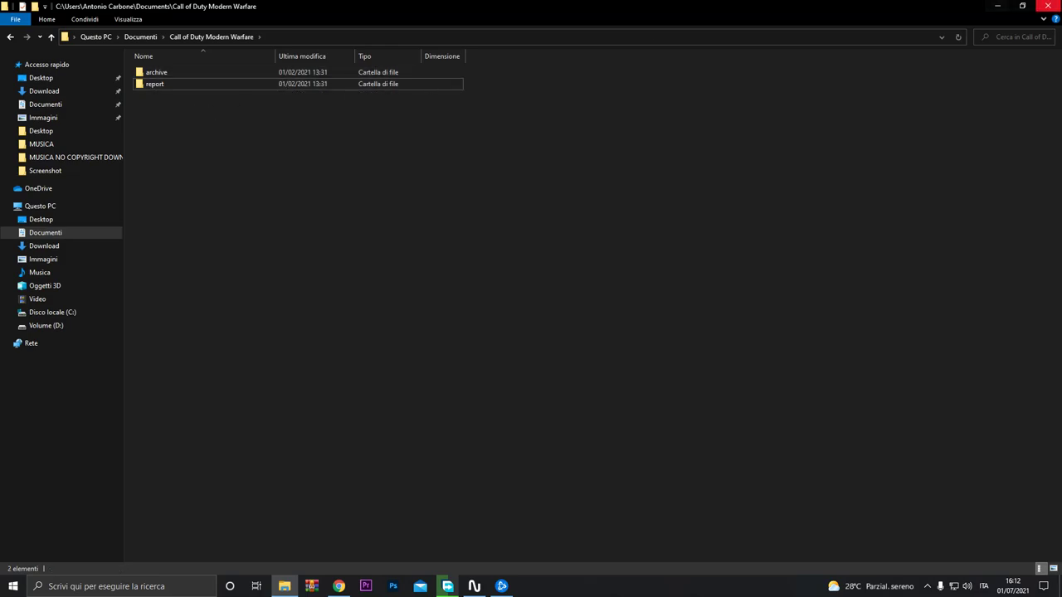
click(1053, 6)
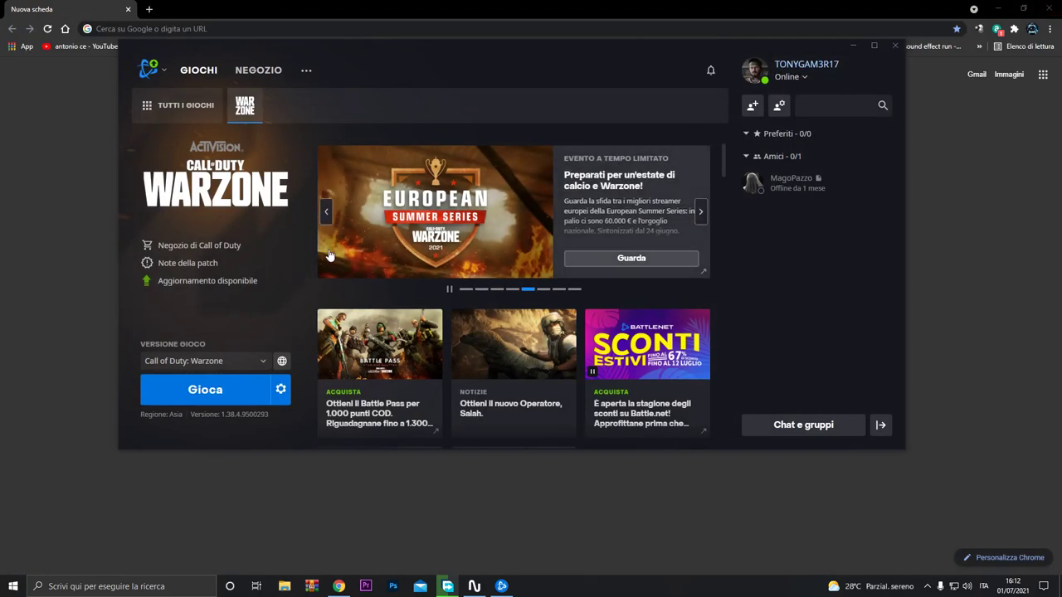
Step: Check the contents of the Call of Duty Modern Warfare folder in Documents again, closing the window when done
click(281, 389)
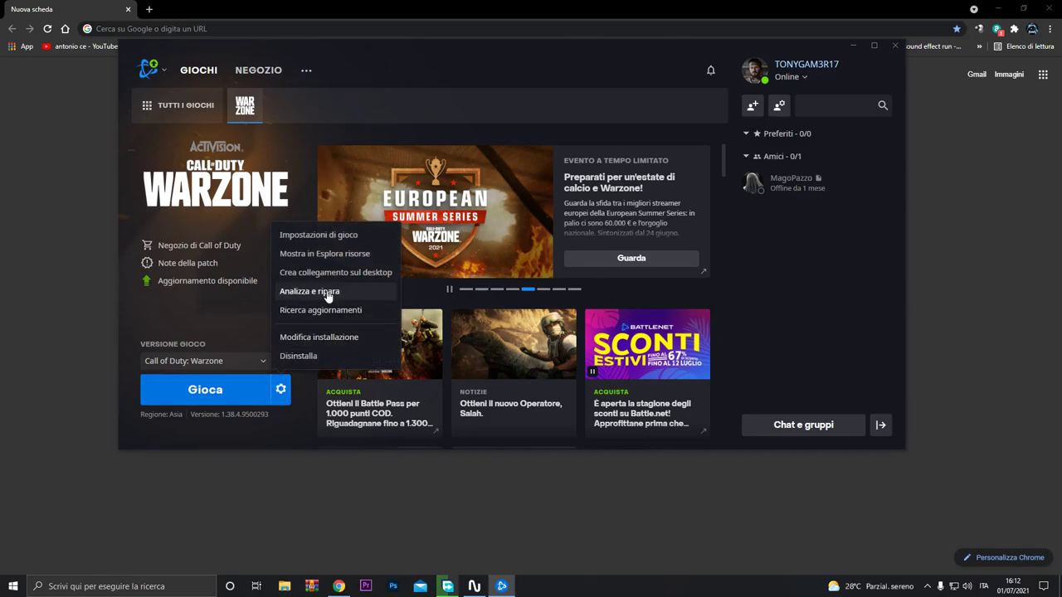
click(337, 479)
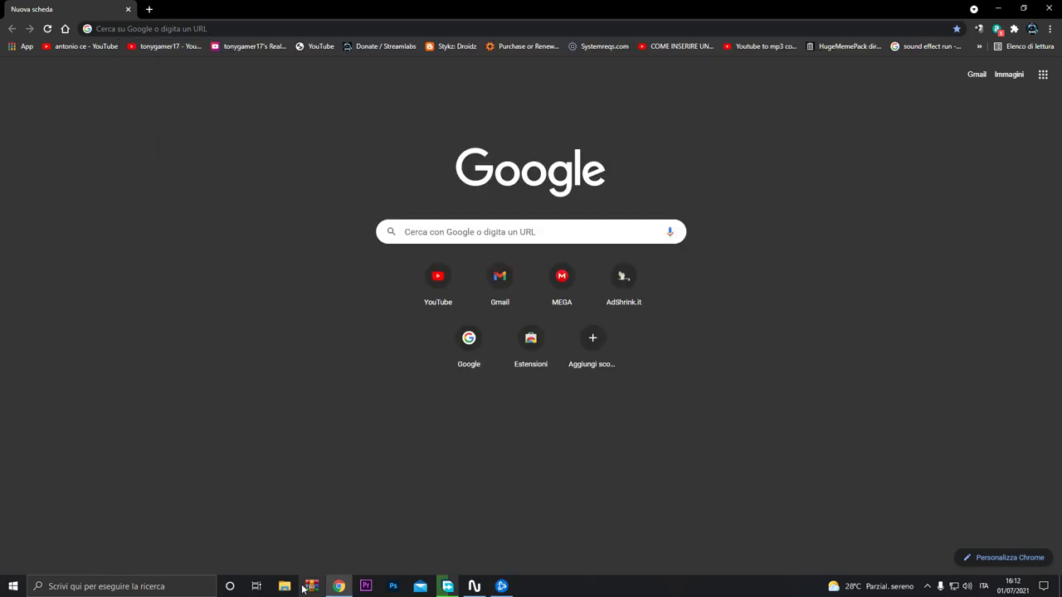
click(285, 586)
click(45, 233)
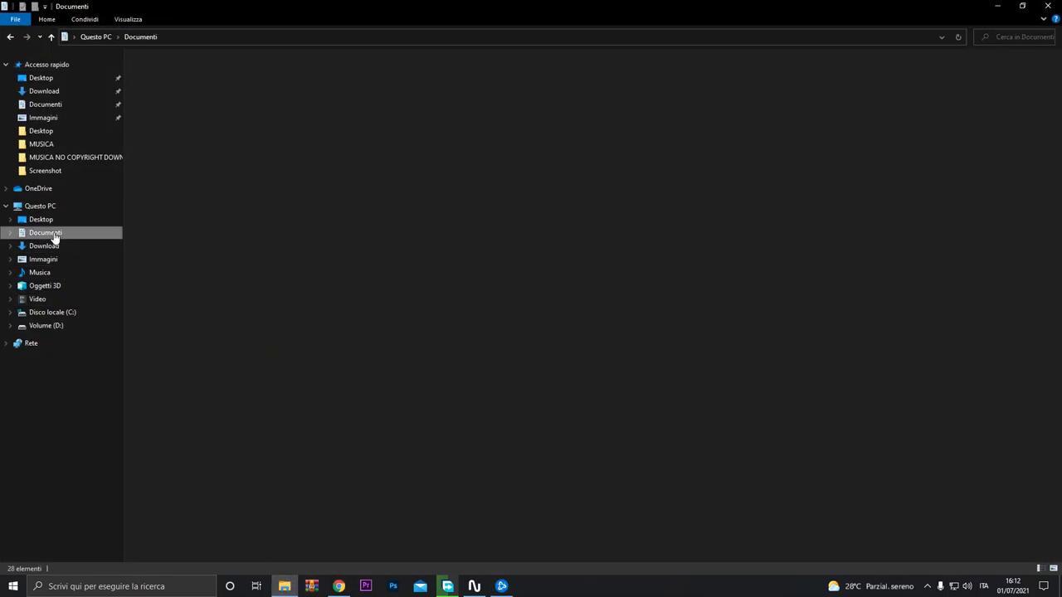
double_click(239, 153)
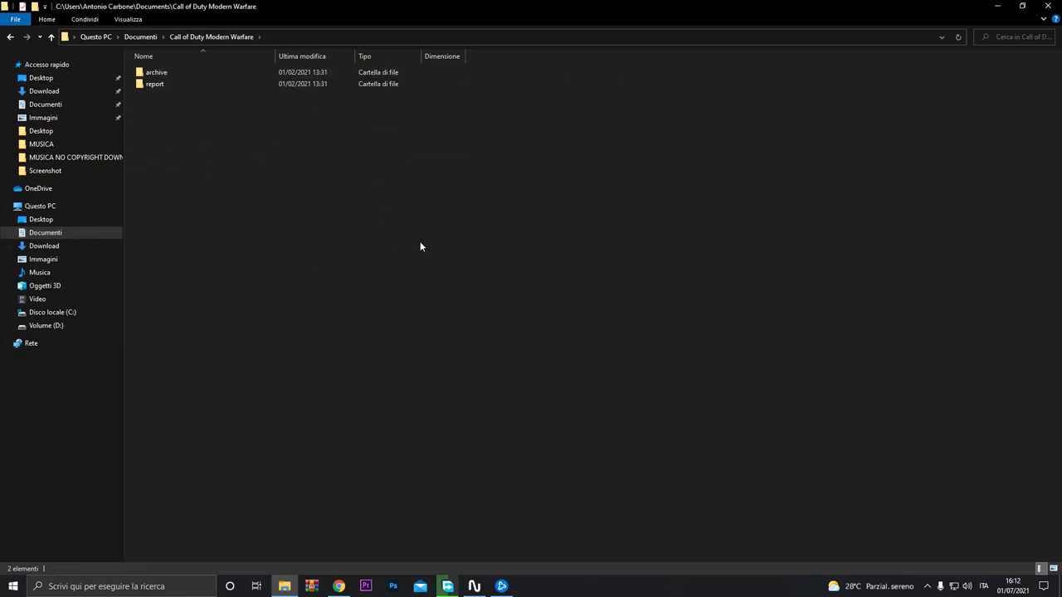
click(1048, 5)
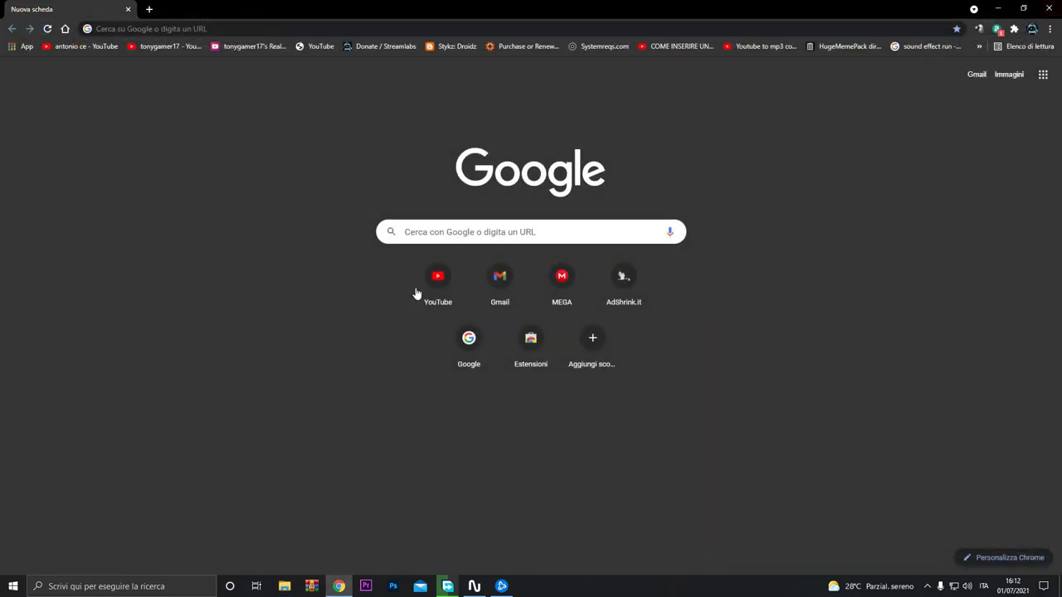
Step: Open the Call of Duty Modern Warfare installation folder on D: from Battle.net and delete all its loose files, keeping the subfolders
click(998, 7)
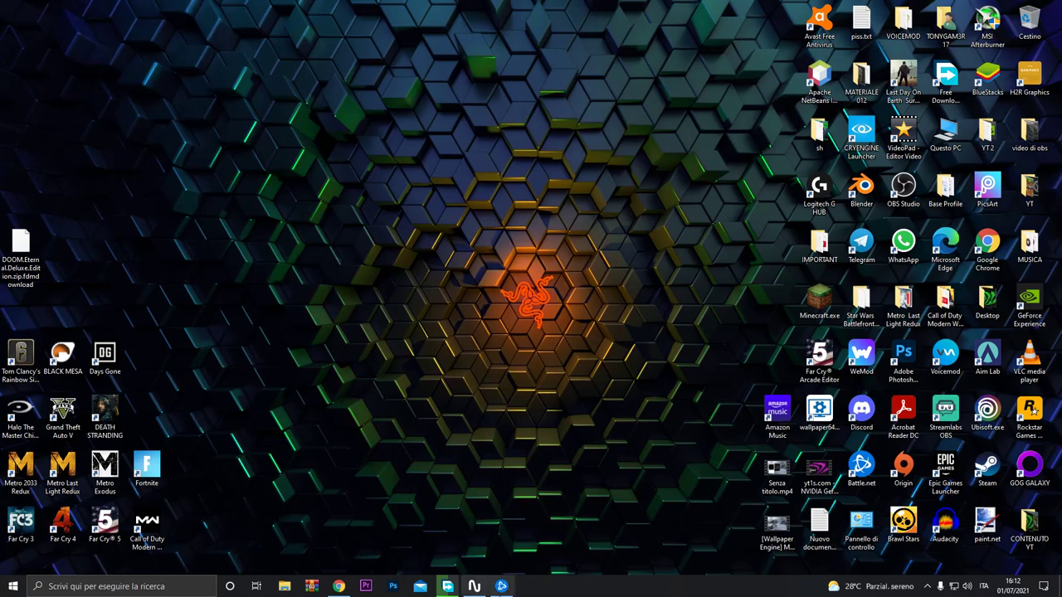
click(501, 586)
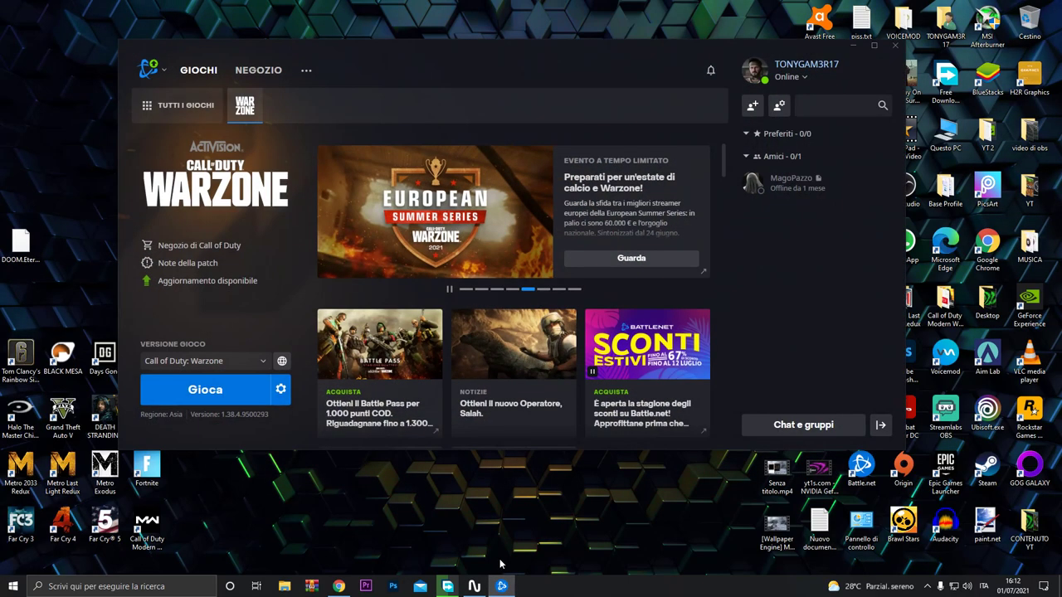
click(282, 390)
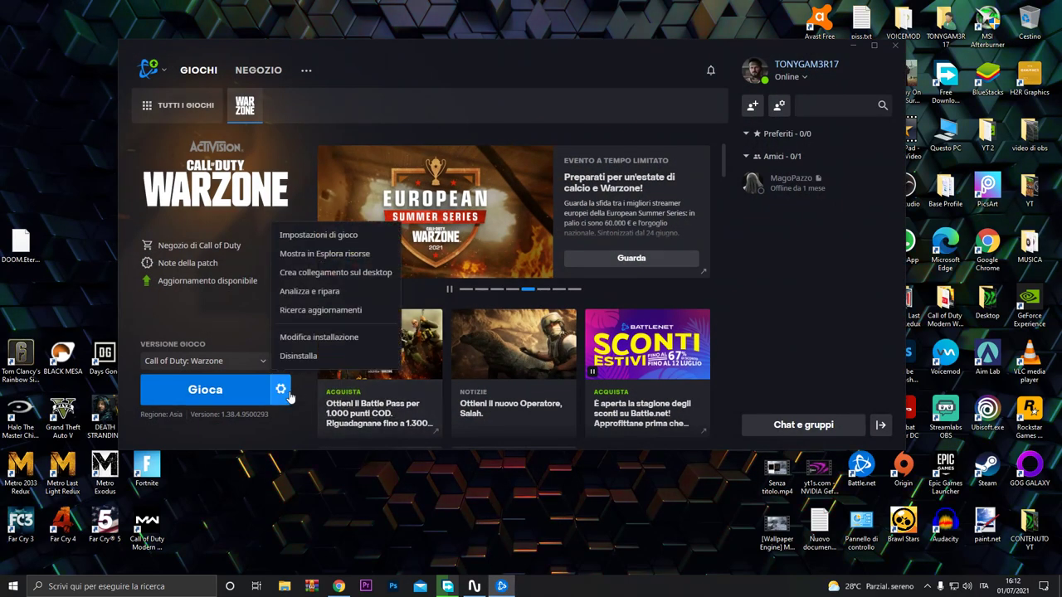
click(325, 260)
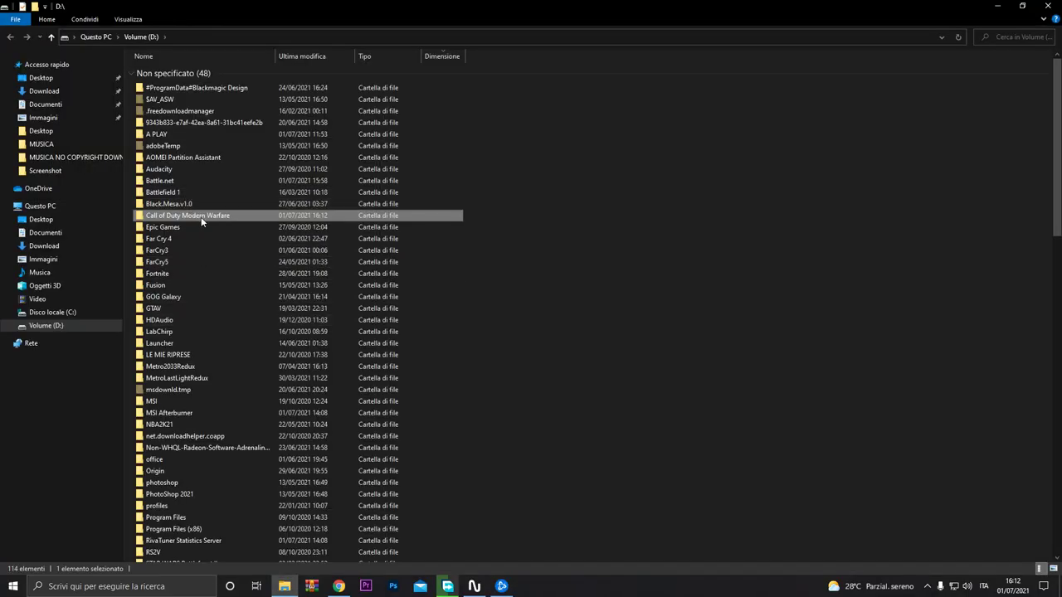
double_click(201, 219)
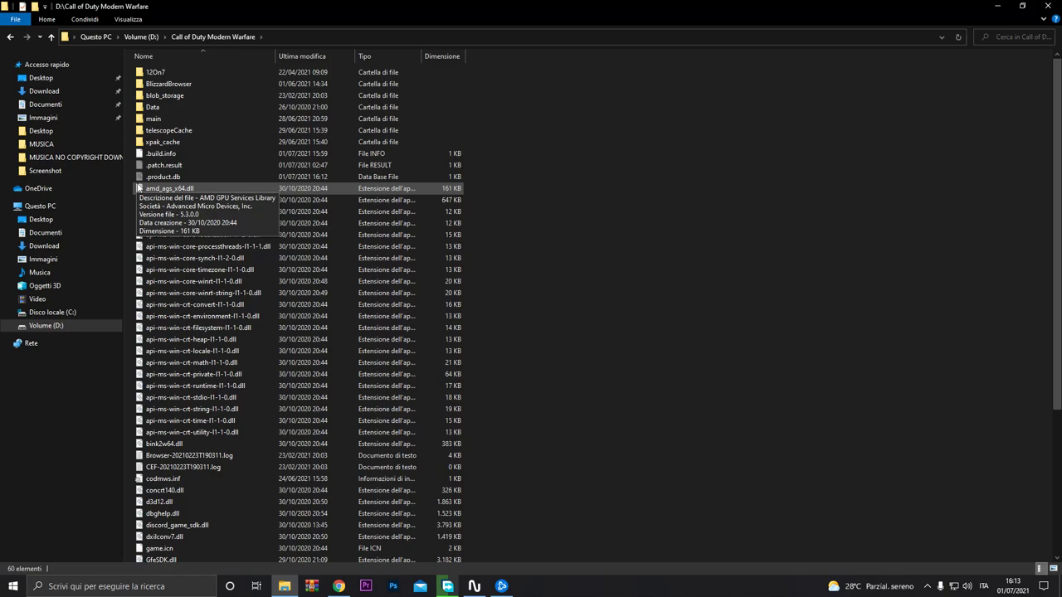
drag(131, 155, 353, 572)
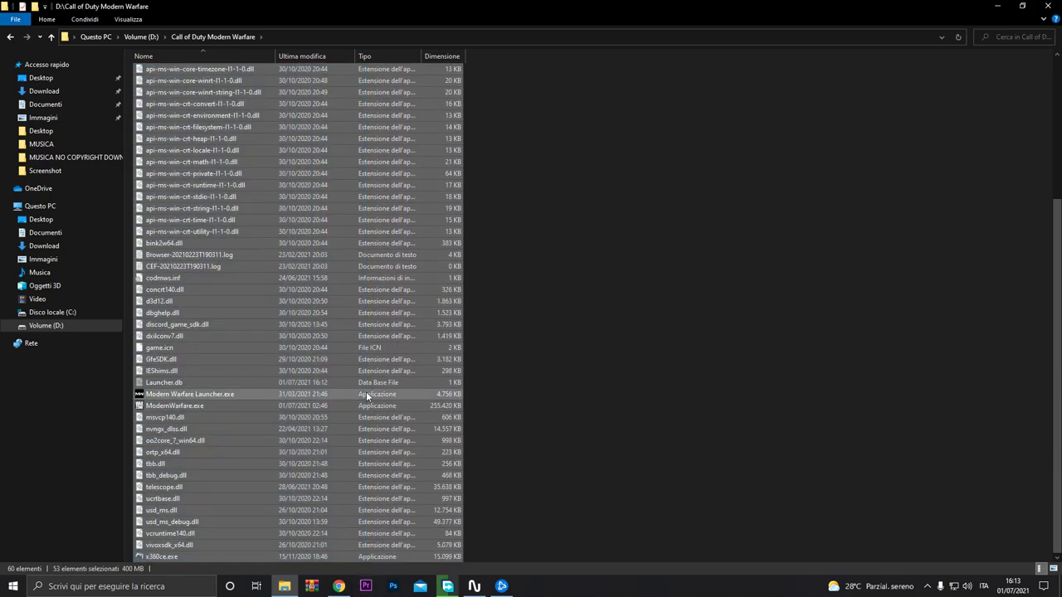
key(Delete)
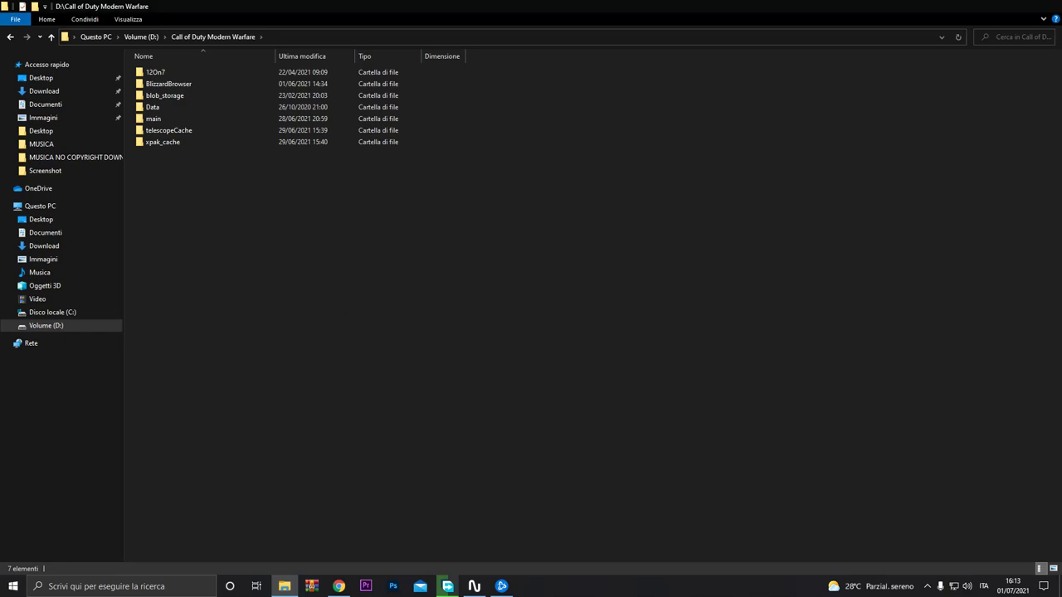
click(1001, 6)
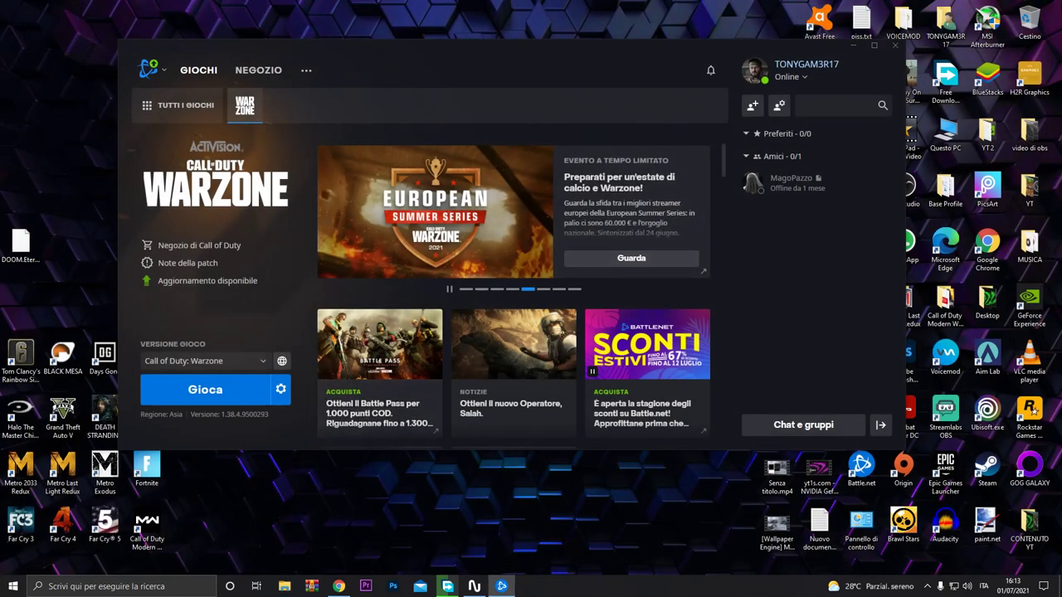
Step: Run Scan and Repair on the Warzone installation to restore the deleted game files
click(217, 393)
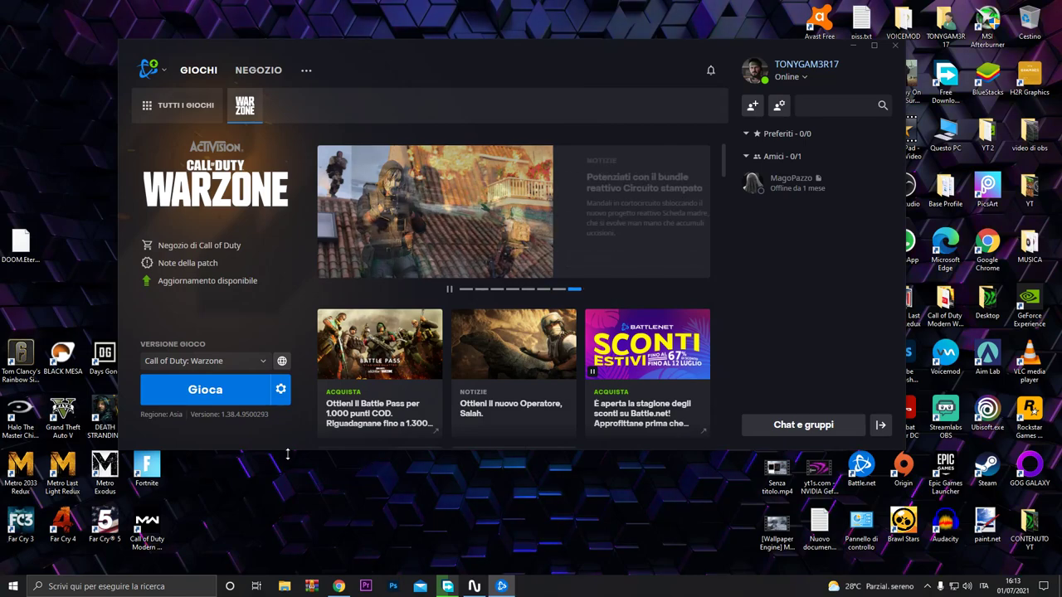
click(281, 389)
click(315, 299)
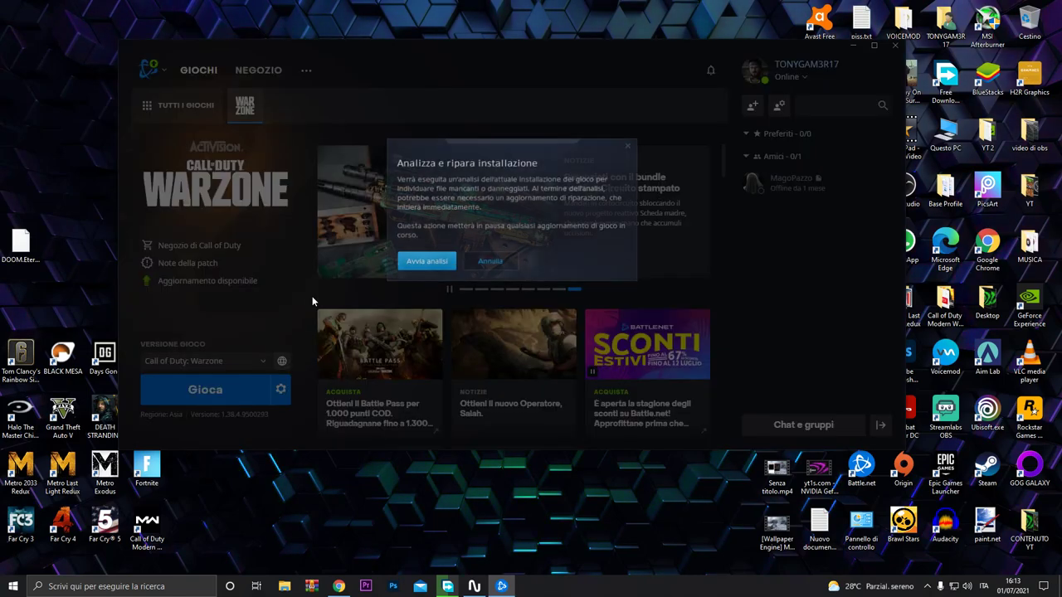
click(422, 266)
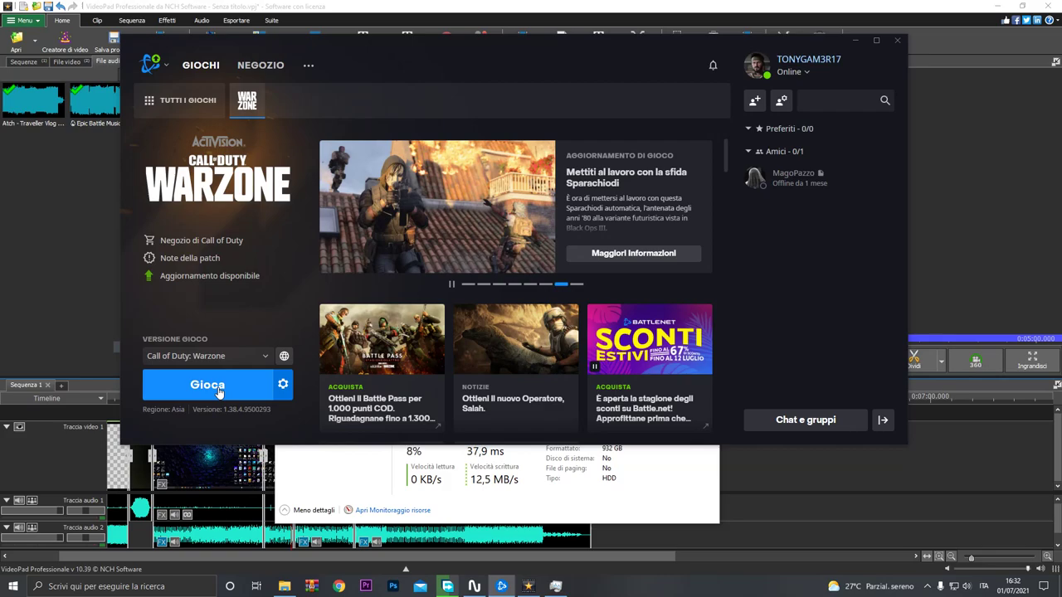
Step: Launch Warzone and complete its first-run setup, accepting the terms and keeping the offered audio and quick configuration settings
click(219, 391)
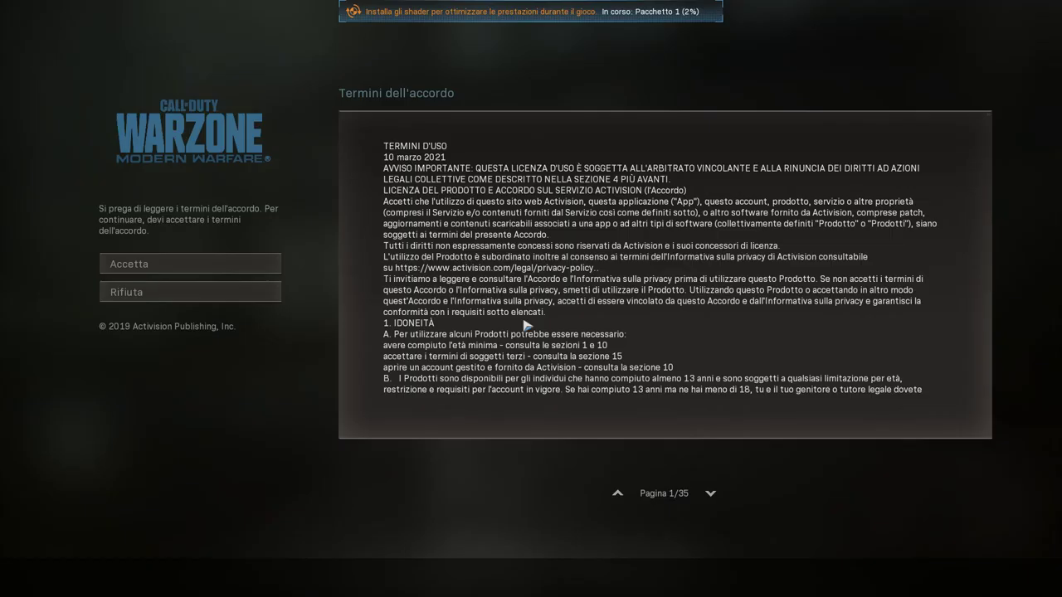
click(116, 265)
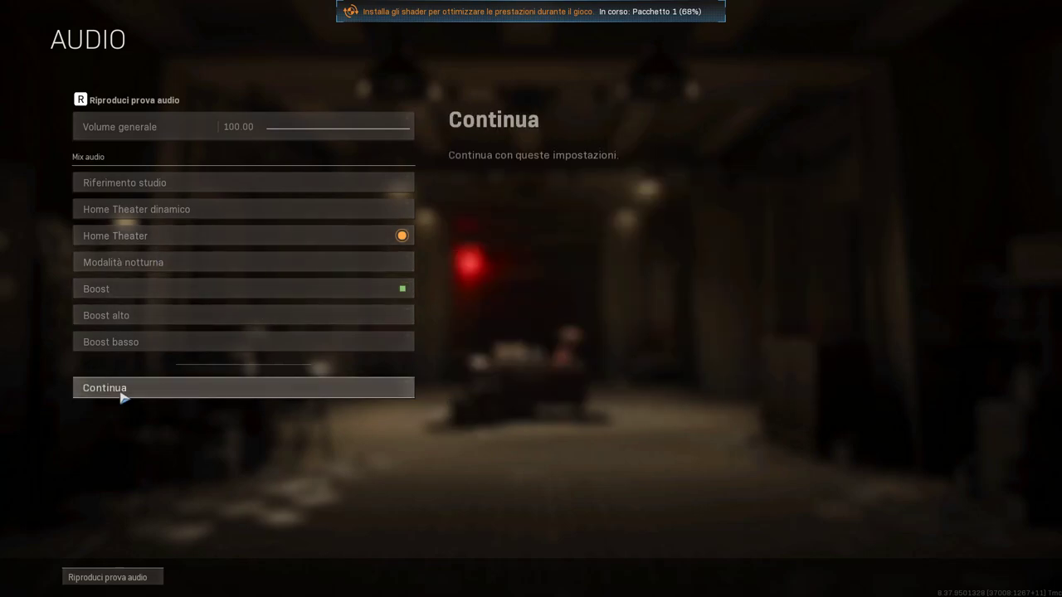
click(120, 396)
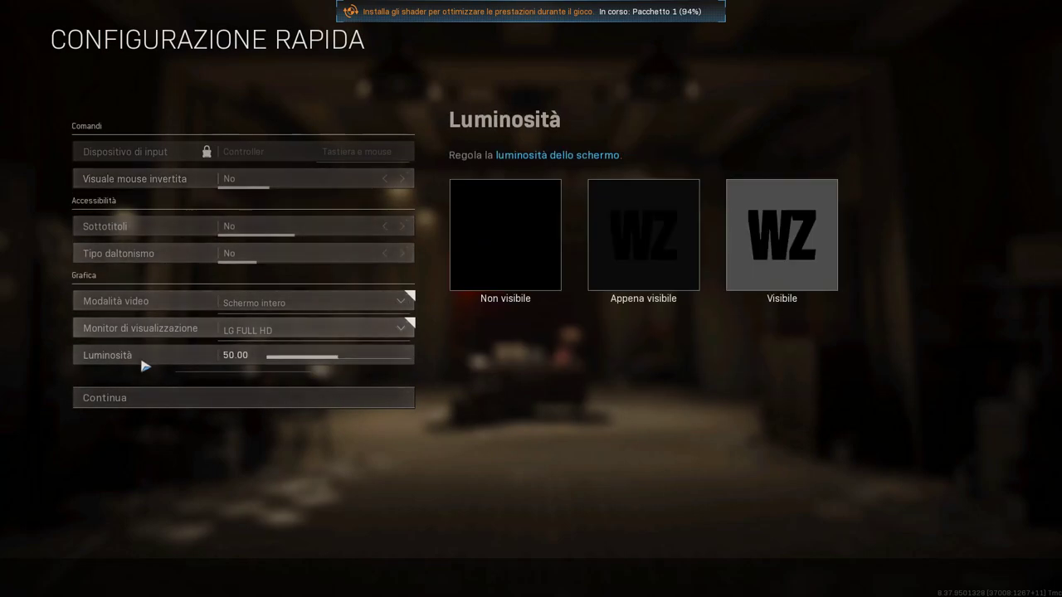
click(137, 400)
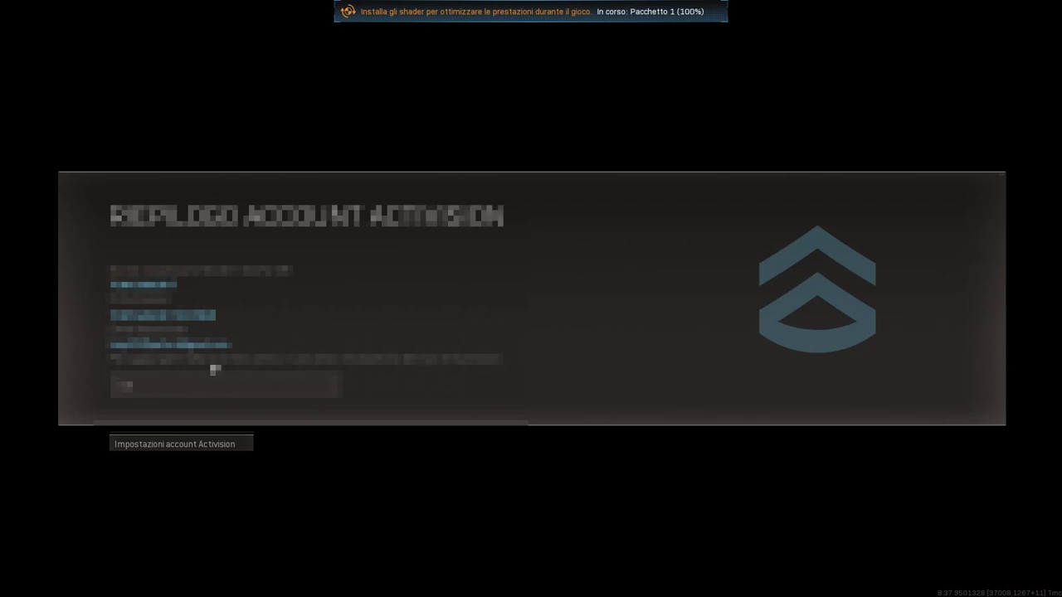
Step: View the Activision account settings, go back, and accept the terms of agreement again to connect online
click(175, 446)
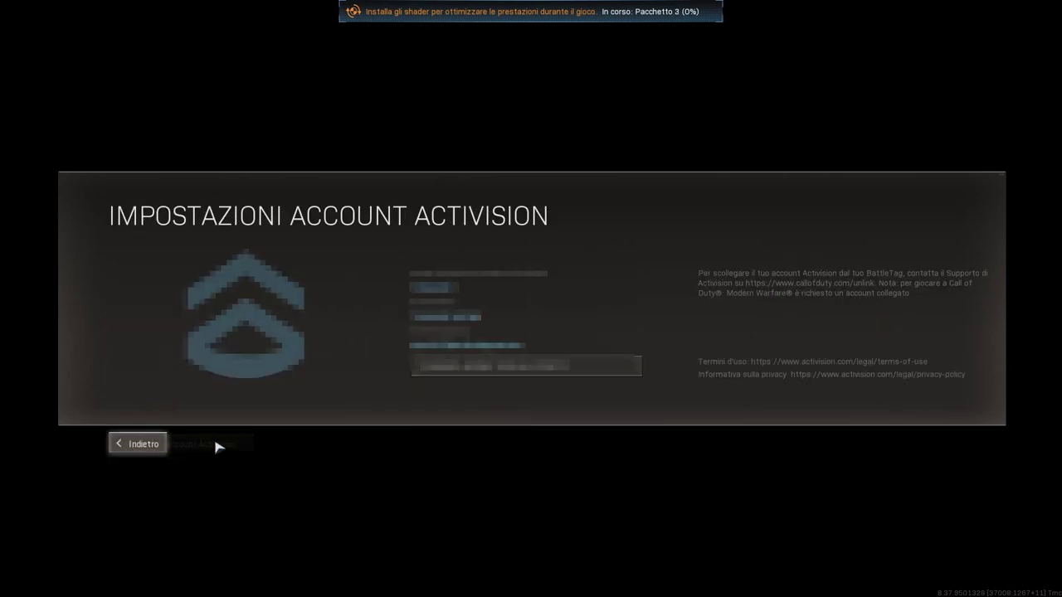
click(147, 444)
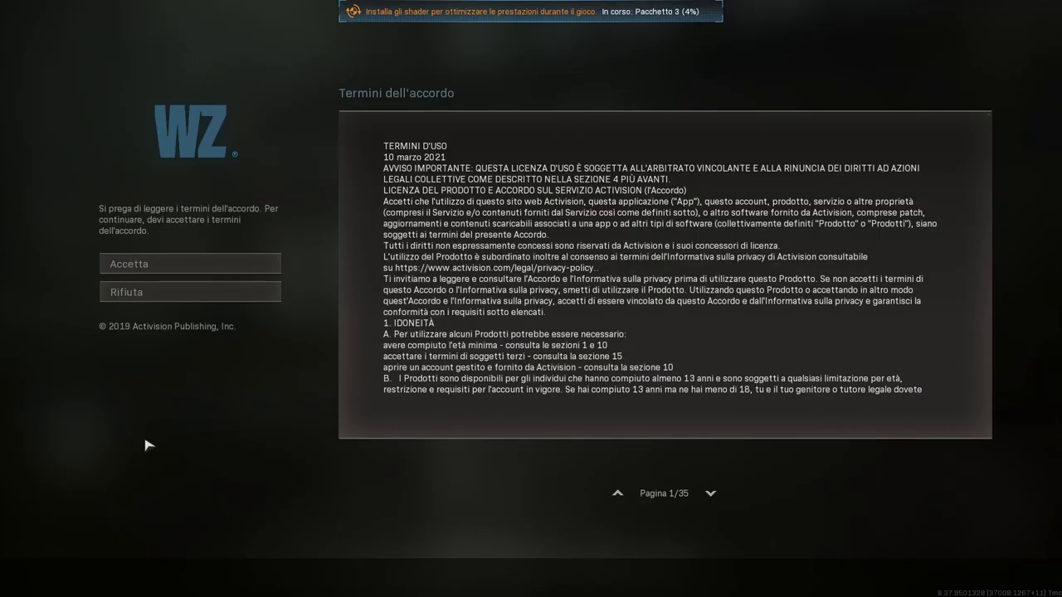
click(142, 265)
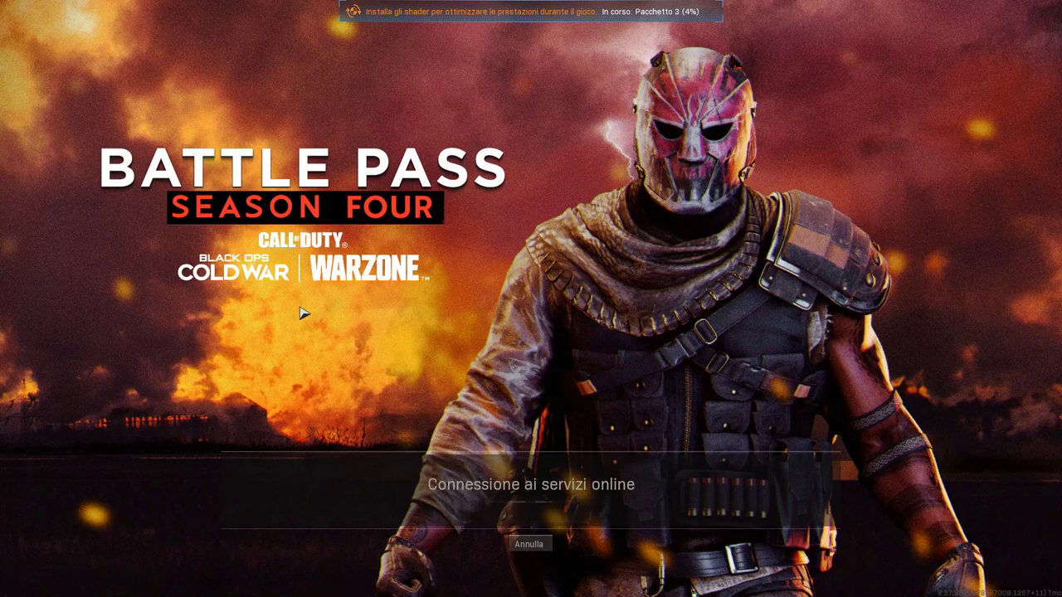